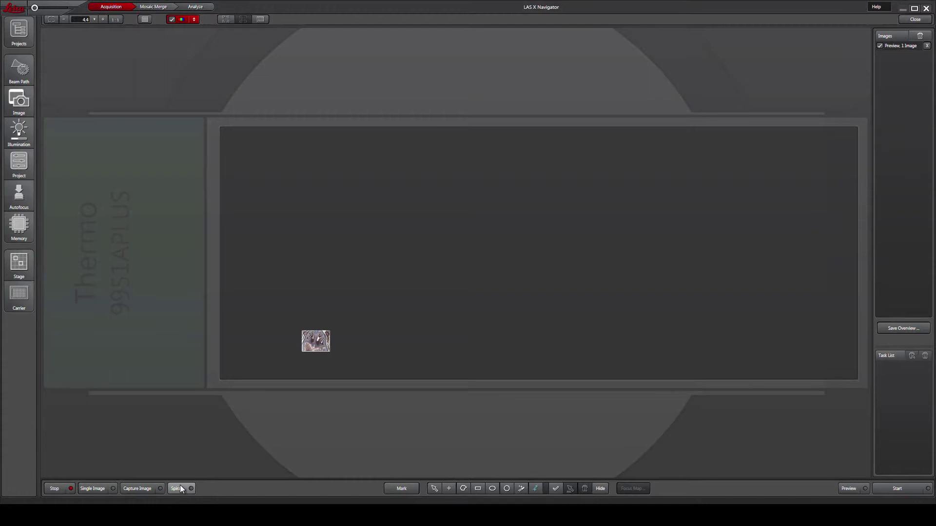
- Run a spiral preview scan and stop it once 22 tiles cover the head section
click(180, 488)
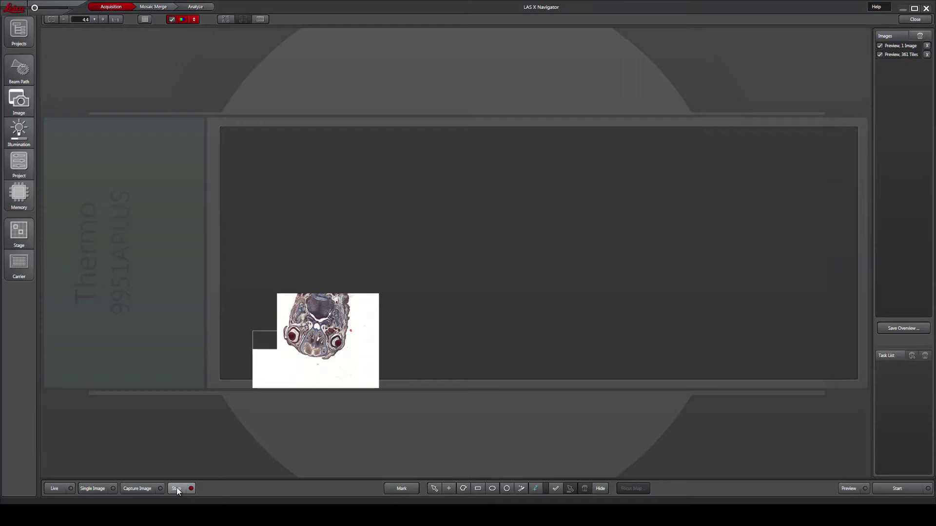
click(178, 489)
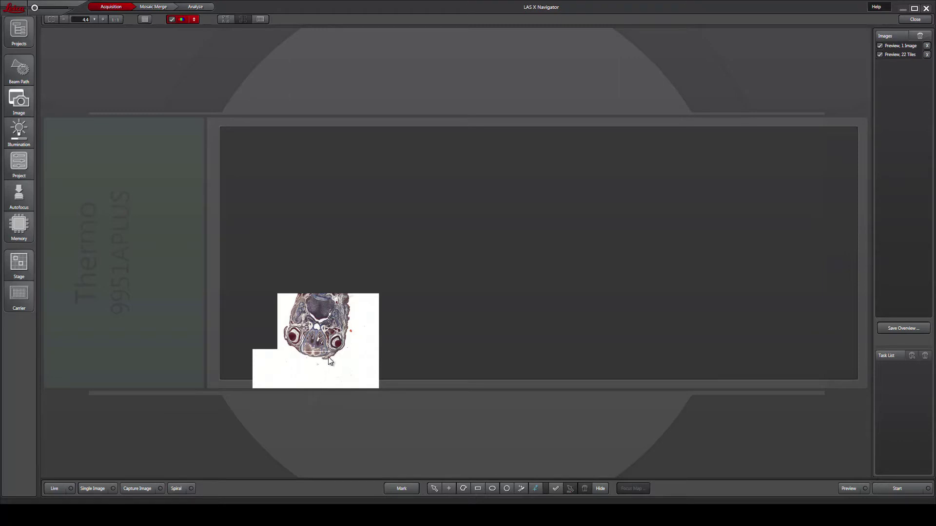
scroll(326, 360, up, 2)
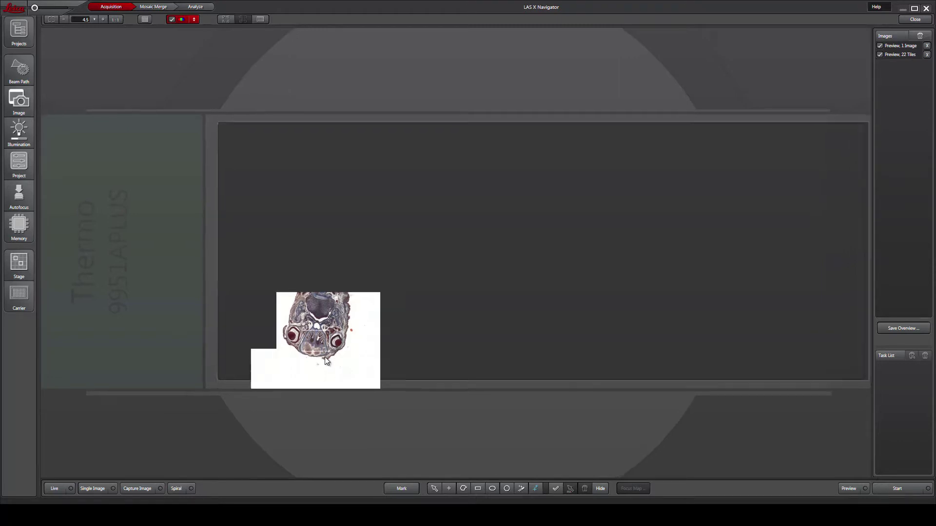
scroll(324, 358, up, 3)
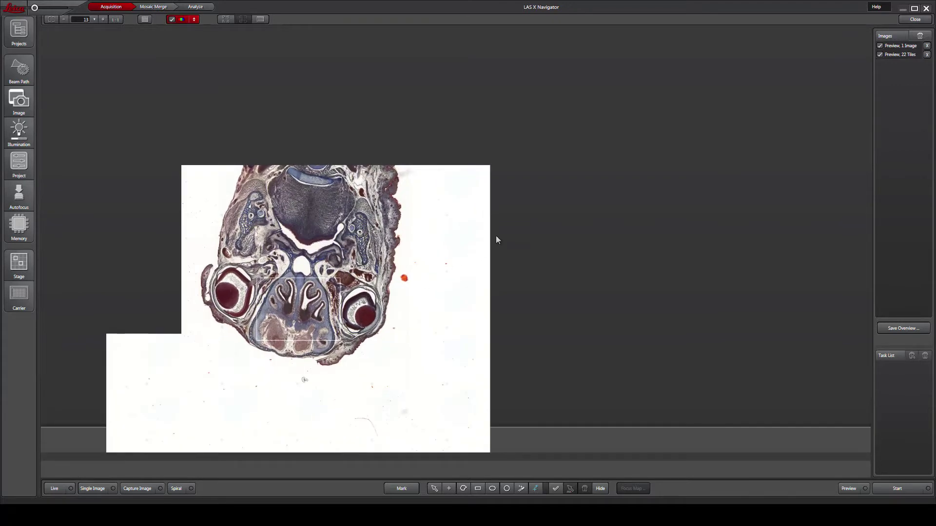
- Choose 'Load and align image...' from the canvas right-click menu
right_click(549, 178)
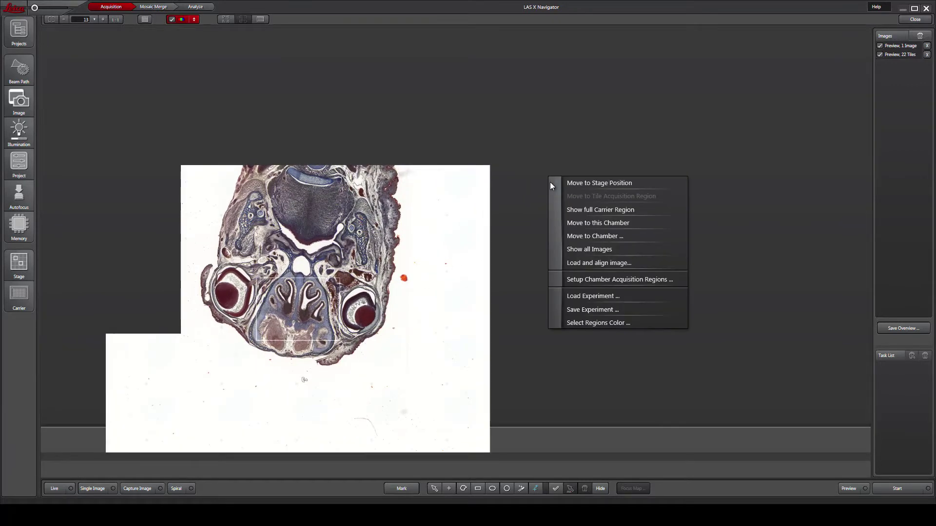
click(576, 263)
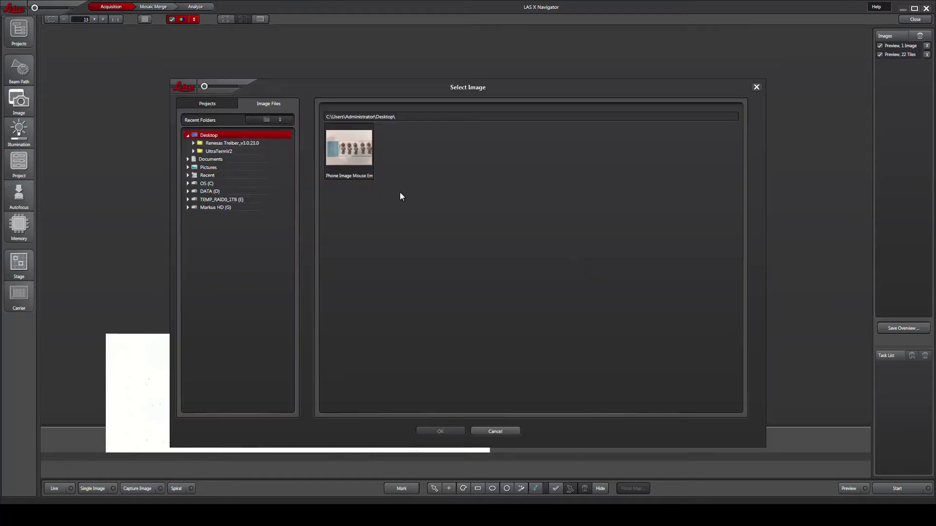
- Load the phone photo; place R1 beside the left eye and R2 at the section bottom
double_click(346, 151)
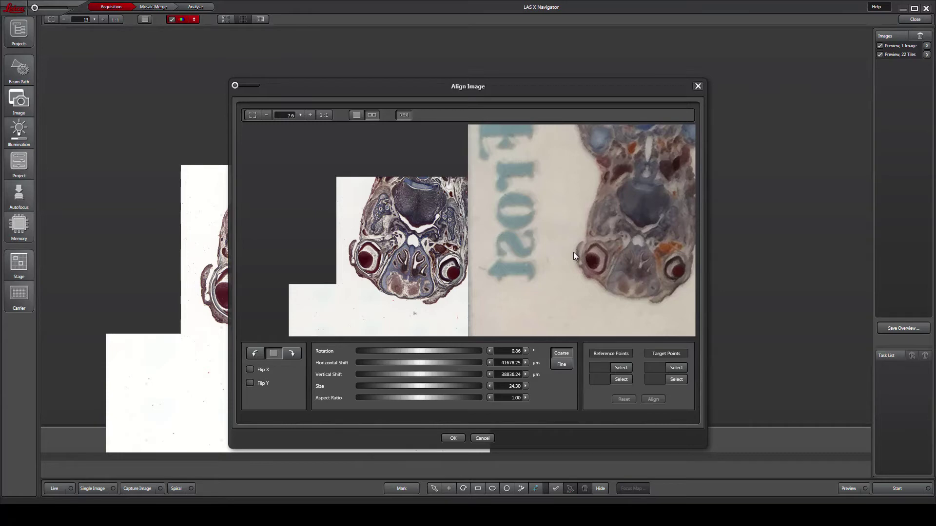
scroll(402, 279, up, 3)
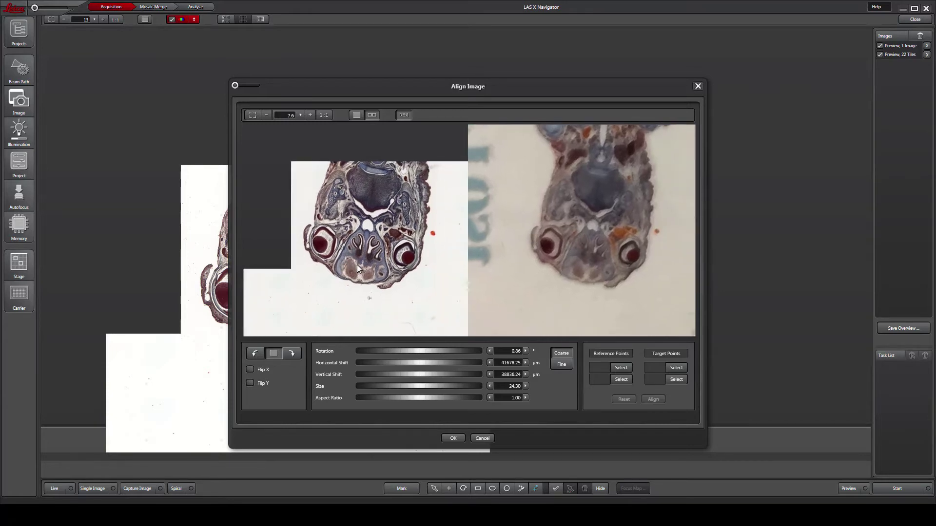
scroll(354, 263, up, 2)
scroll(355, 262, up, 1)
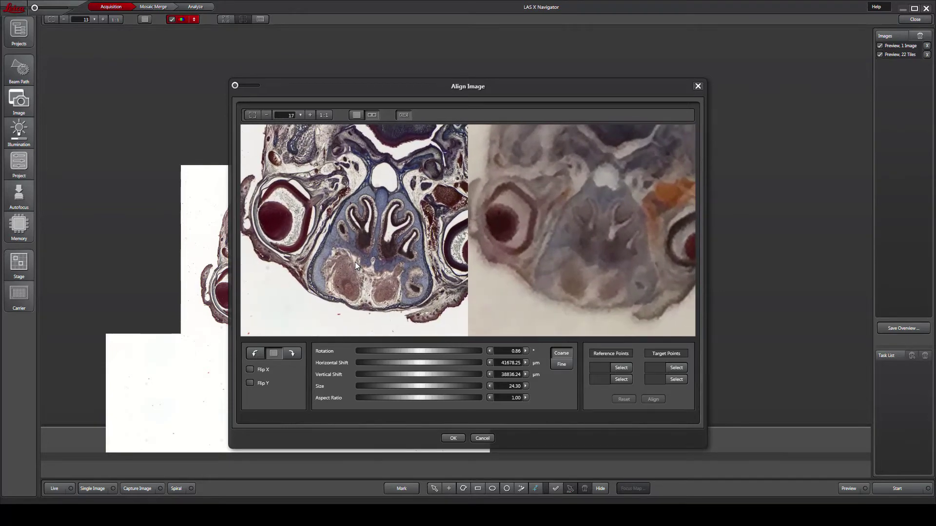
click(618, 367)
click(261, 178)
click(621, 380)
click(410, 318)
scroll(557, 311, down, 2)
scroll(558, 311, down, 2)
scroll(558, 311, down, 2)
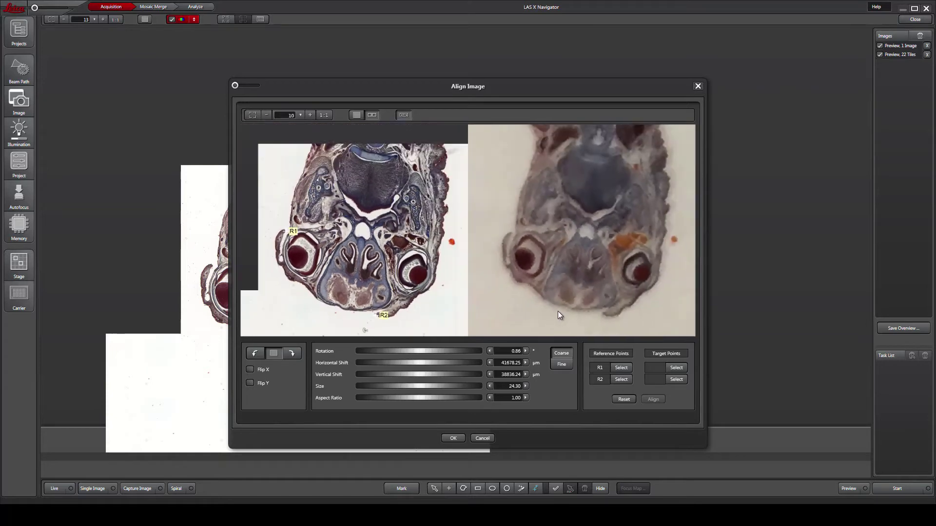
scroll(554, 308, down, 2)
scroll(558, 304, down, 2)
scroll(569, 288, up, 1)
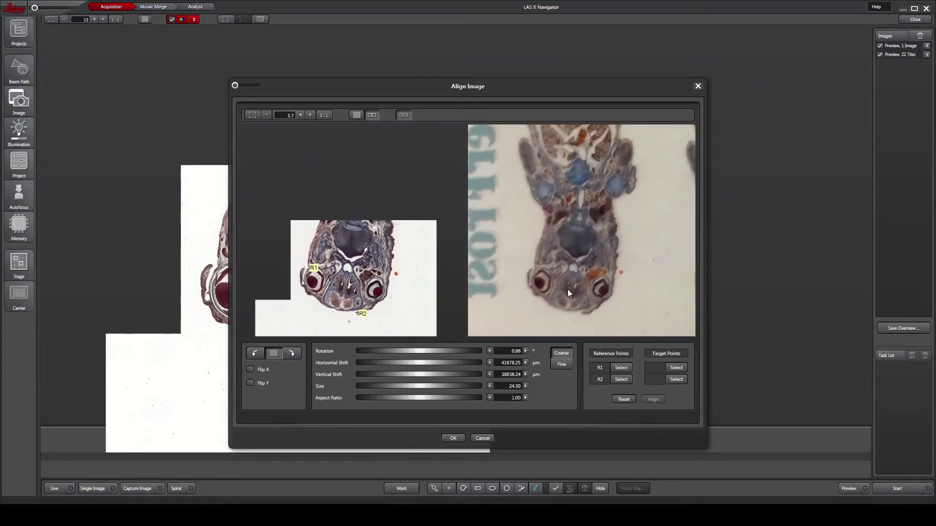
scroll(537, 293, up, 2)
scroll(526, 271, up, 2)
scroll(522, 260, up, 1)
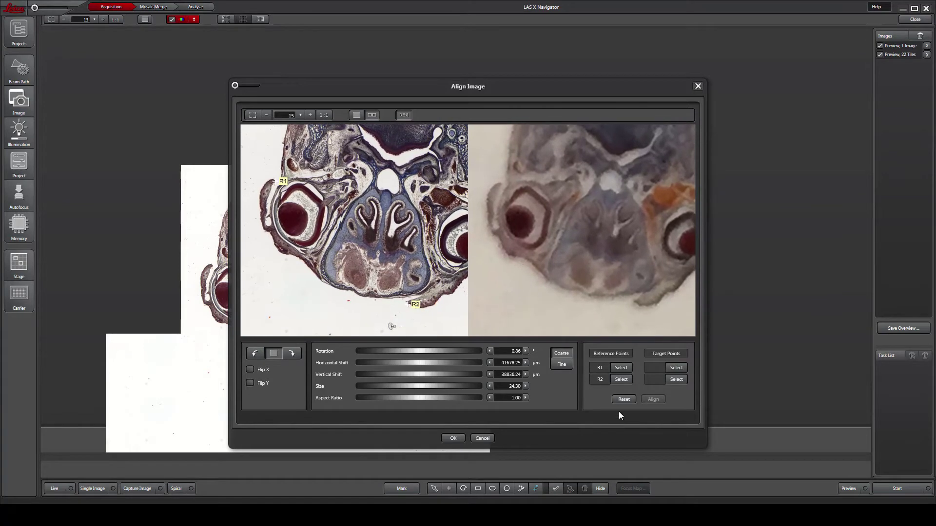
- Place T1 by the left eye and T2 at the bottom, then align and show the overlay
click(675, 367)
click(502, 183)
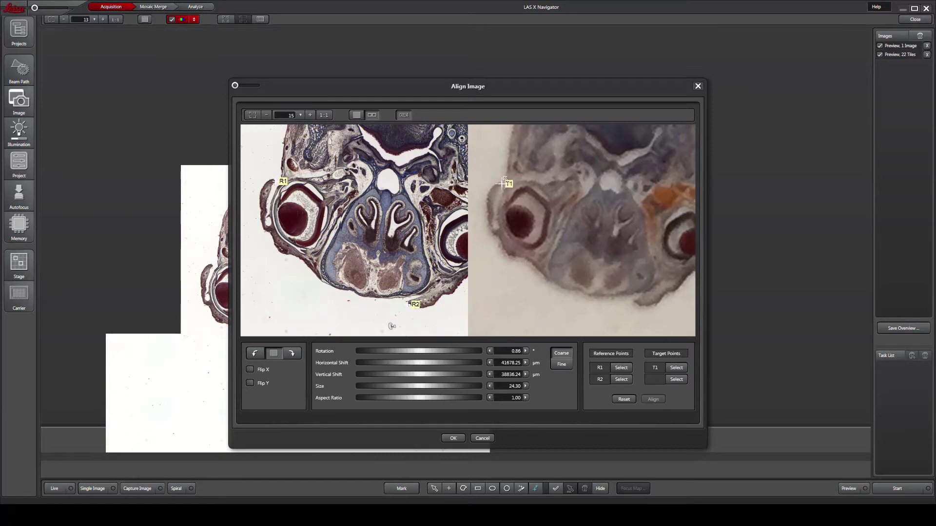
click(673, 379)
click(634, 302)
click(652, 399)
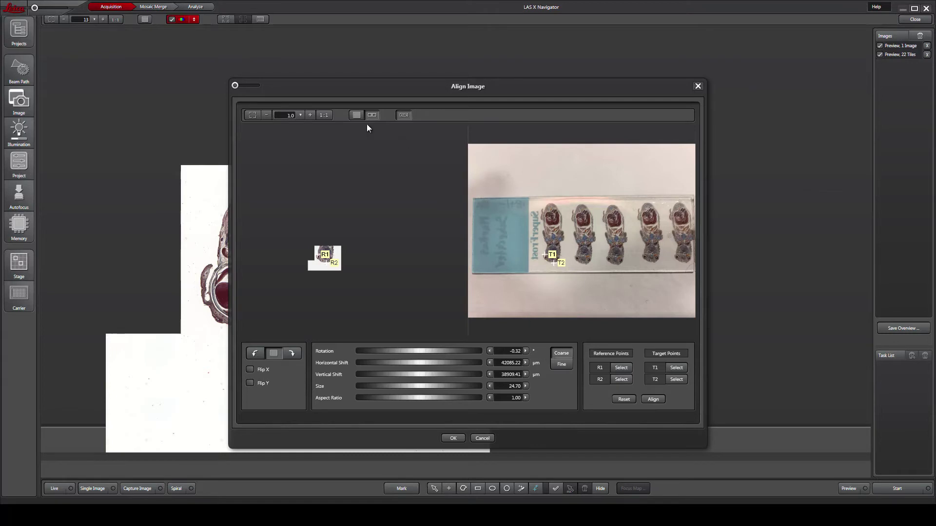
click(356, 116)
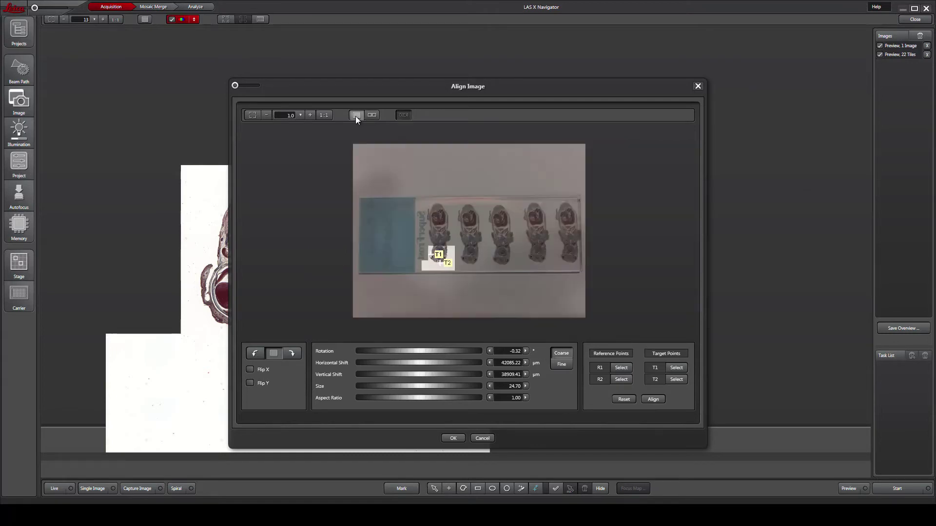
scroll(437, 261, up, 5)
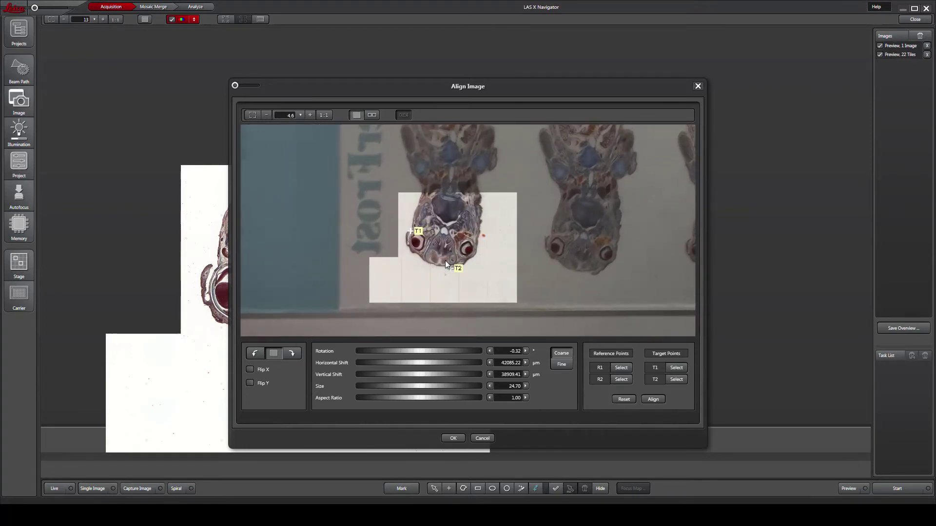
- Confirm the alignment and reposition the whole-slide photo in the view
click(454, 438)
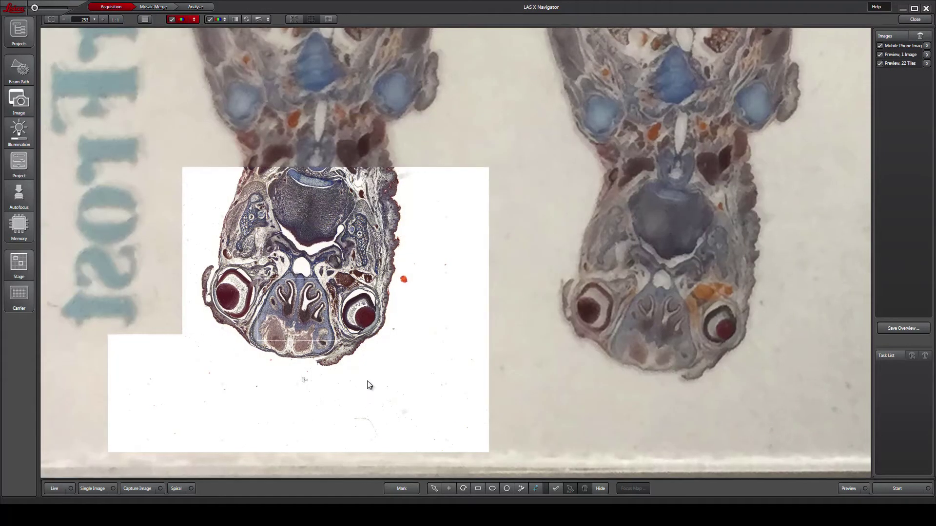
scroll(369, 385, down, 5)
scroll(510, 366, down, 1)
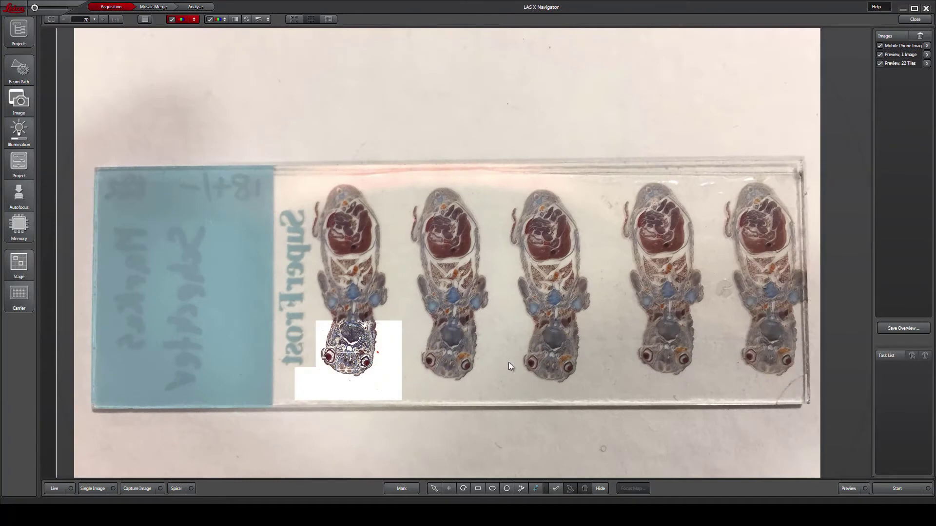
drag(509, 362, 453, 338)
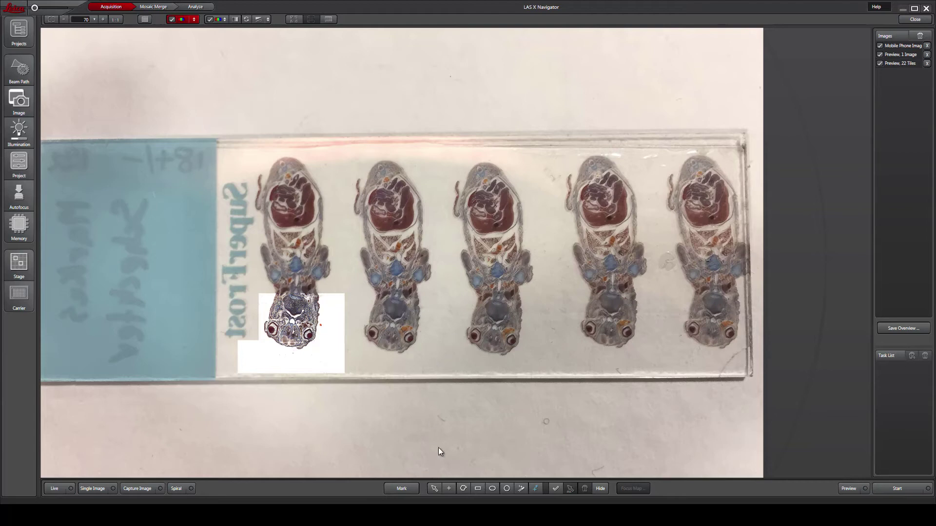
- Auto-outline the second and third tissue sections as 51-tile scan regions
click(519, 488)
click(397, 315)
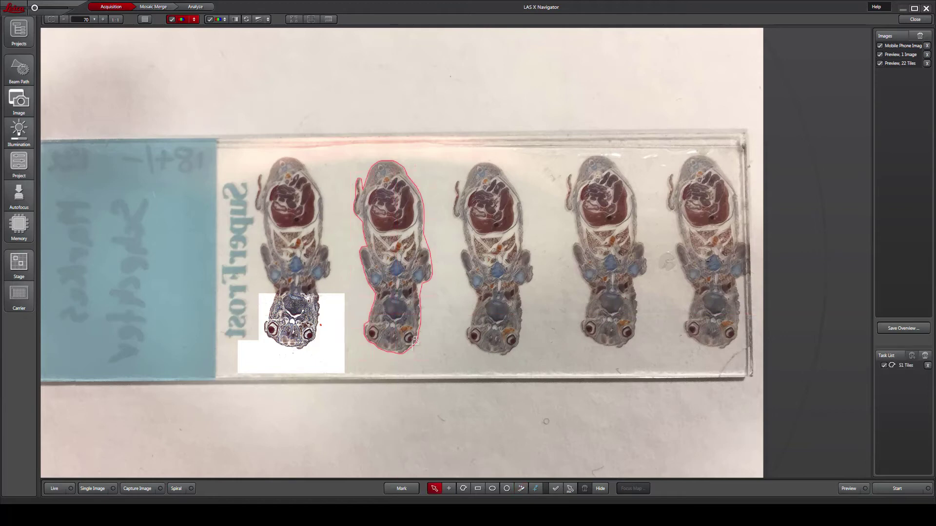
click(518, 488)
click(498, 315)
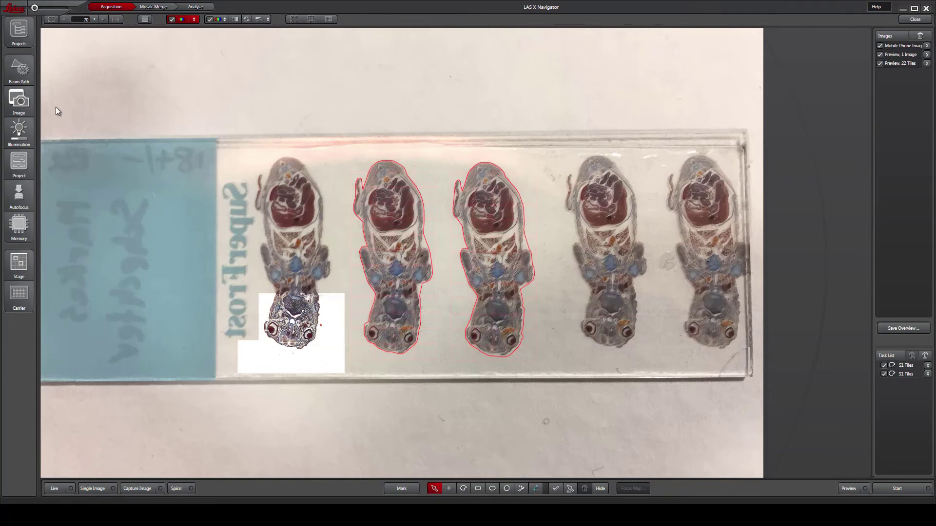
- Set 20x magnification and acquire tile scans of both outlined sections (602 and 604 tiles)
click(20, 100)
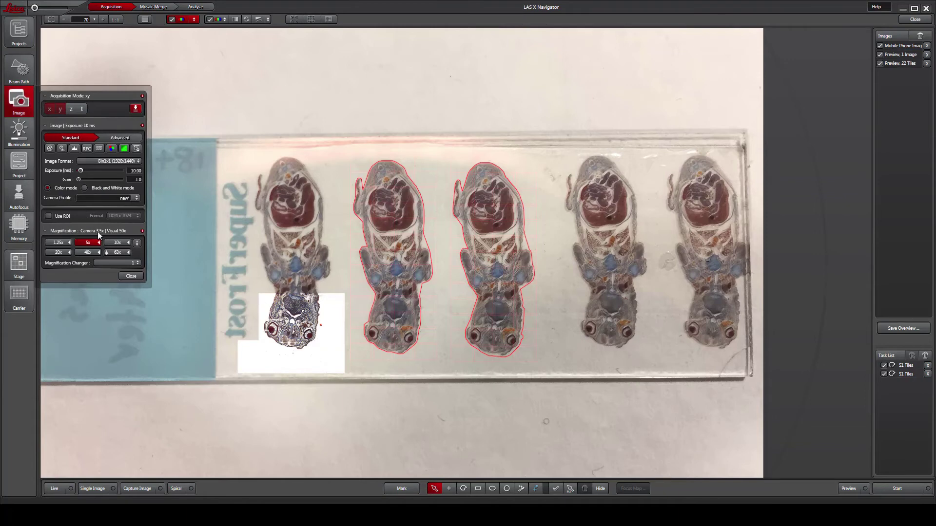
click(62, 251)
click(19, 100)
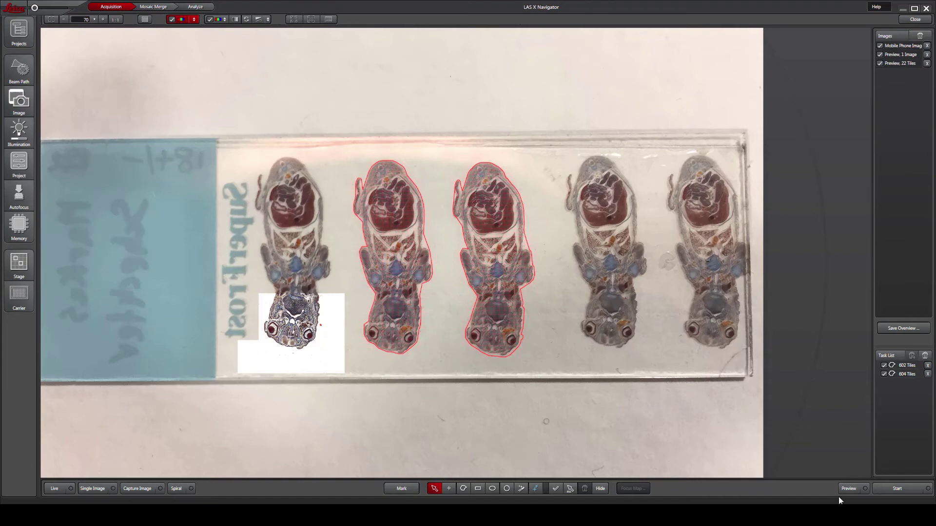
click(891, 490)
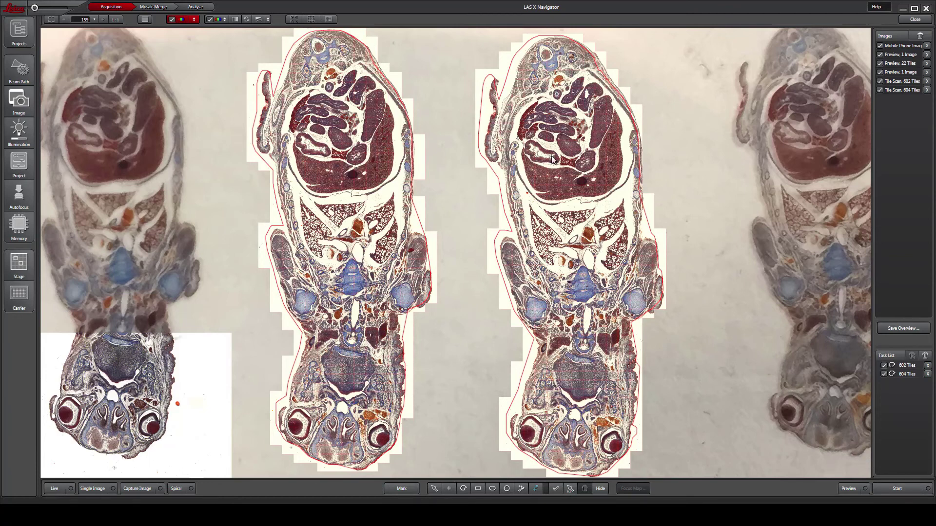
- Switch to Mosaic Merge, listing Region 1 (602 tiles) and Region 2 (604 tiles)
click(156, 7)
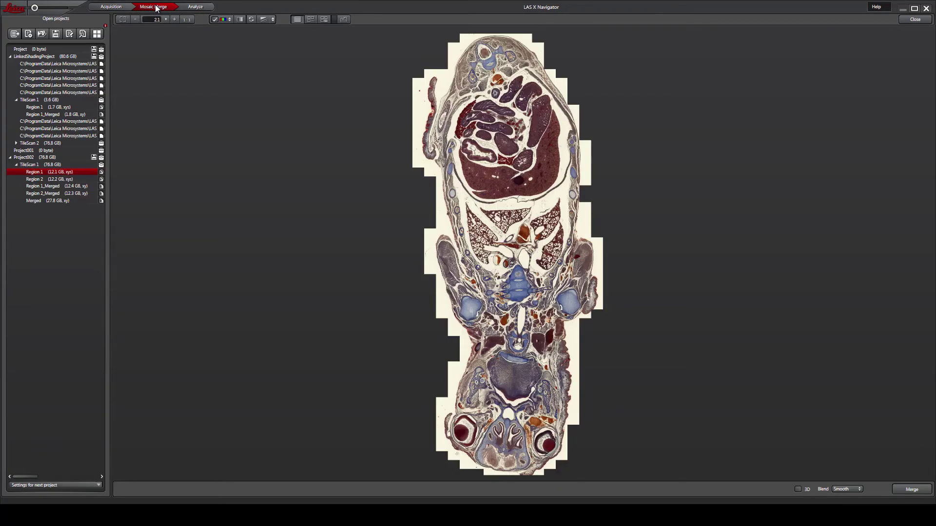
- View Region 1_Merged, Region 2 and Region 2_Merged, then the 27.8 GB Merged image
click(55, 186)
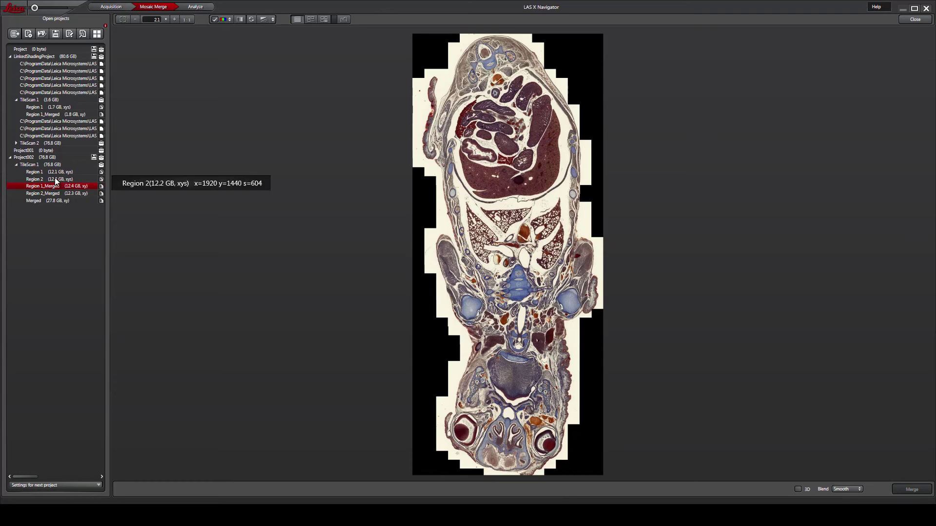
click(54, 179)
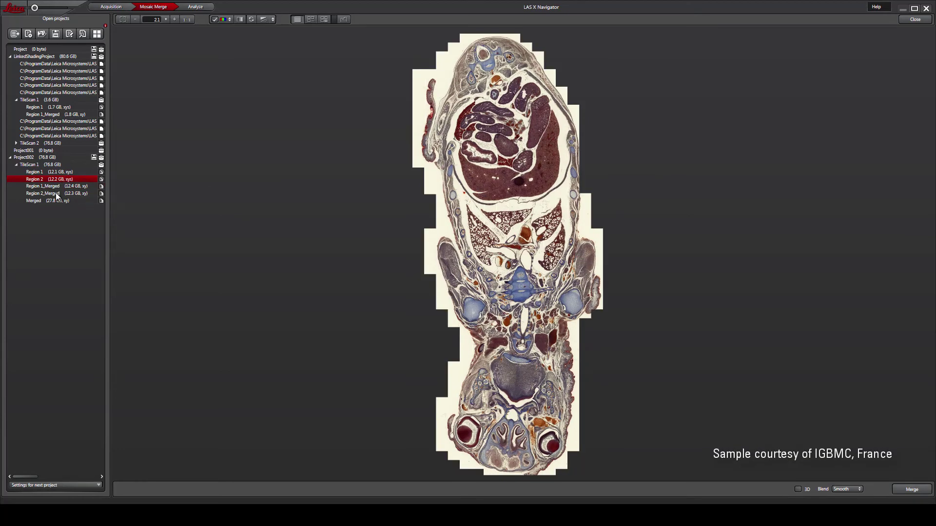
click(57, 194)
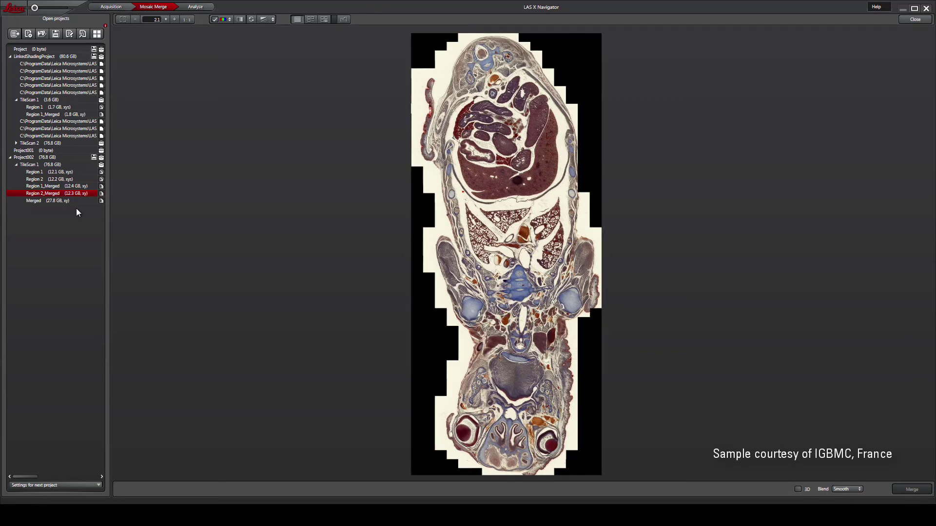
click(45, 200)
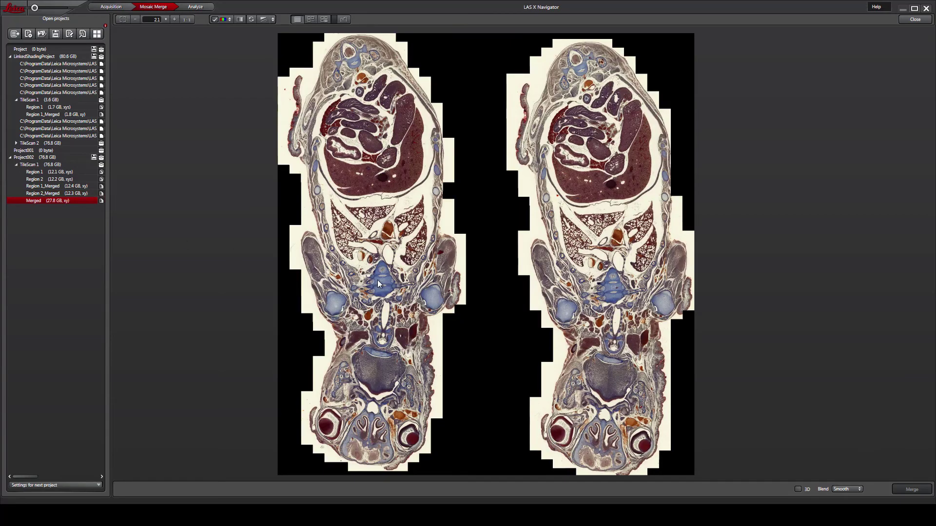
scroll(377, 280, up, 1)
scroll(376, 280, up, 2)
scroll(375, 280, up, 2)
scroll(375, 281, up, 2)
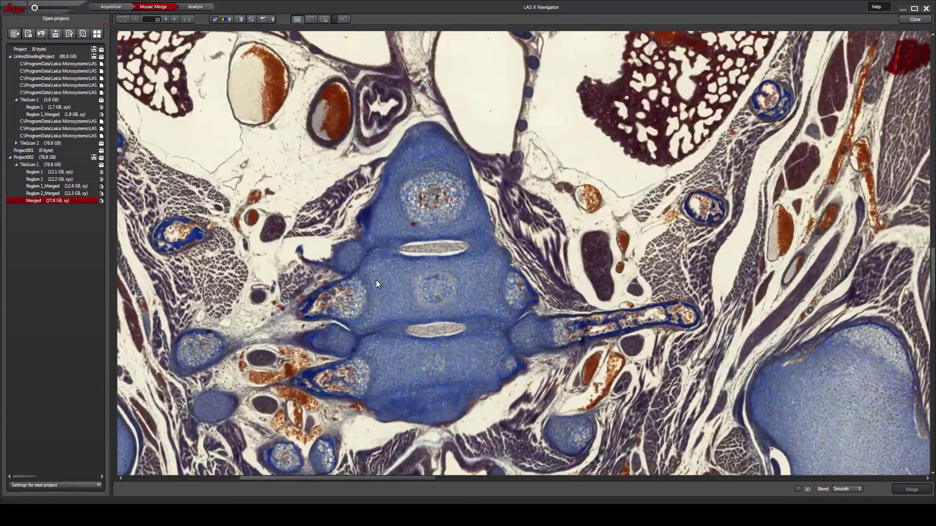
scroll(376, 280, up, 2)
scroll(375, 285, up, 2)
scroll(375, 285, up, 2)
scroll(394, 285, up, 1)
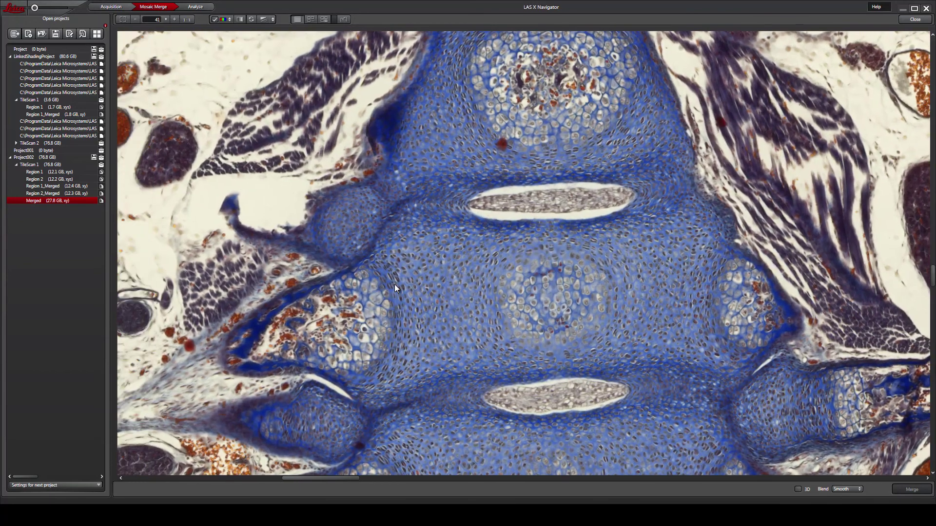
scroll(394, 284, left, 2)
scroll(380, 271, left, 3)
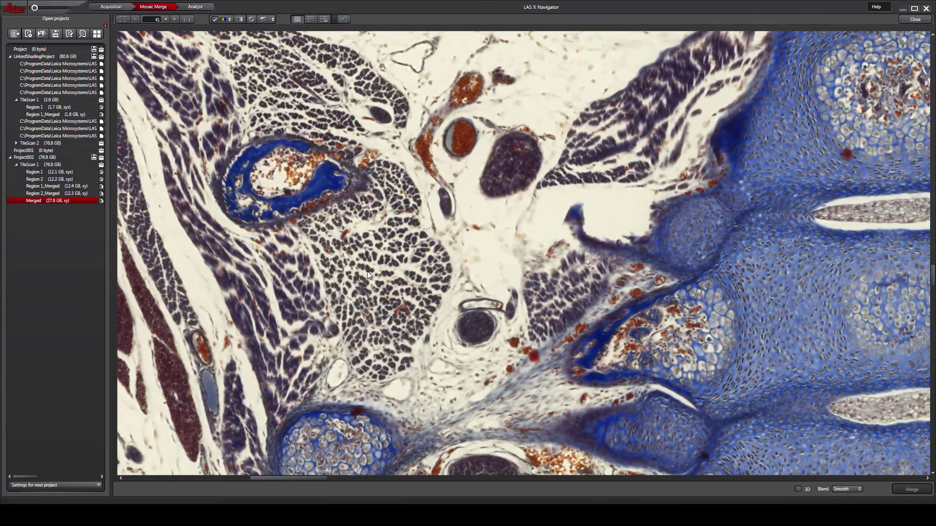
scroll(367, 272, left, 2)
scroll(454, 274, left, 2)
scroll(443, 310, left, 1)
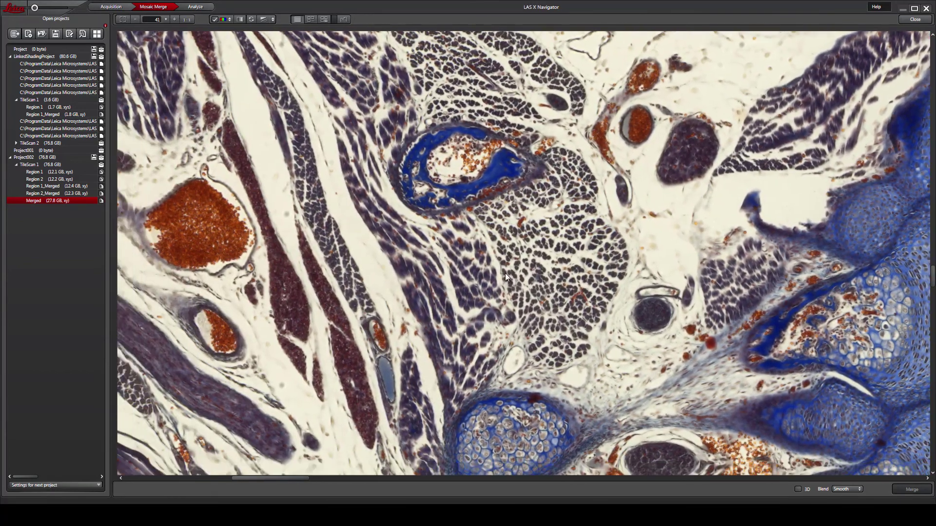
scroll(505, 272, left, 2)
scroll(490, 297, down, 1)
scroll(450, 312, left, 1)
scroll(521, 269, left, 1)
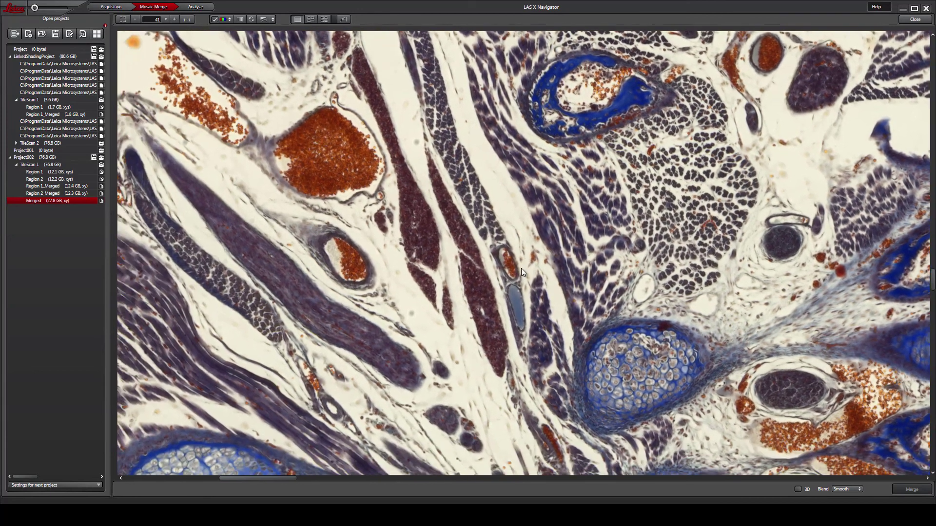
scroll(374, 292, left, 1)
scroll(570, 292, left, 2)
scroll(354, 275, left, 3)
scroll(440, 276, left, 3)
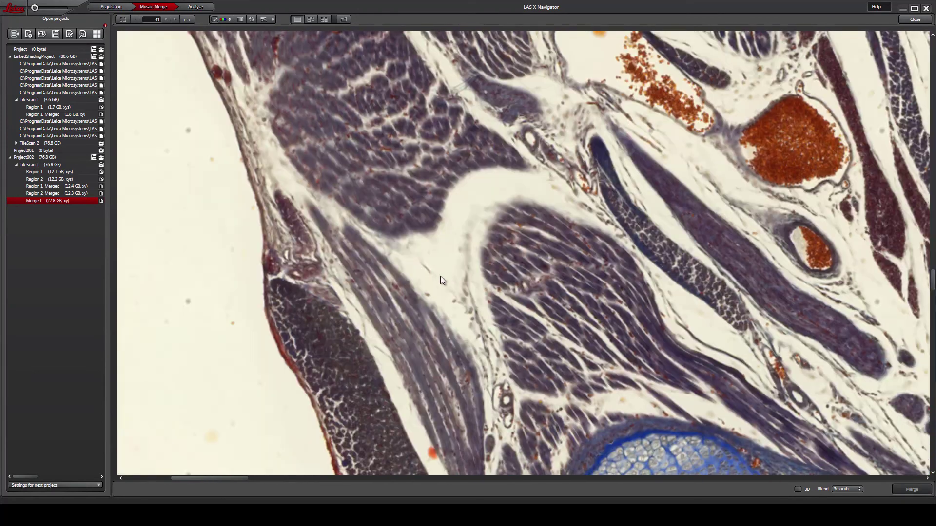
scroll(443, 274, left, 1)
scroll(447, 318, up, 1)
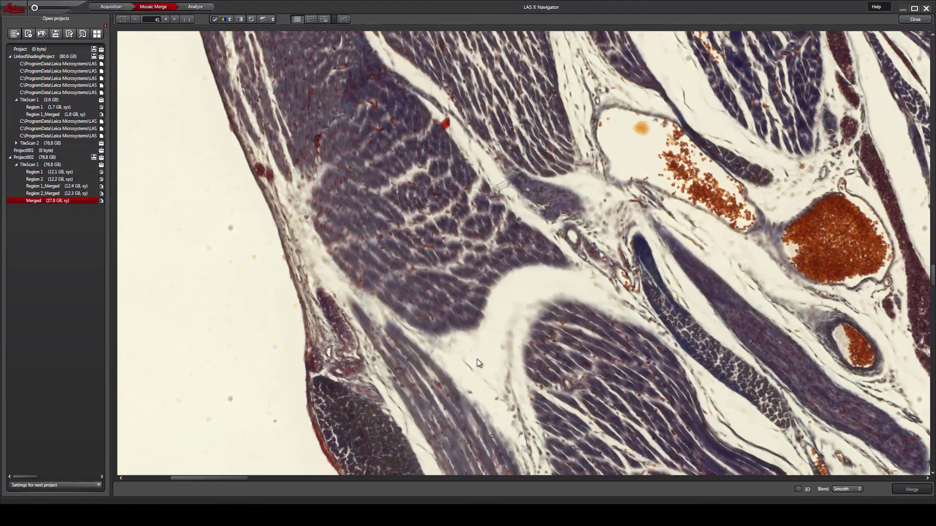